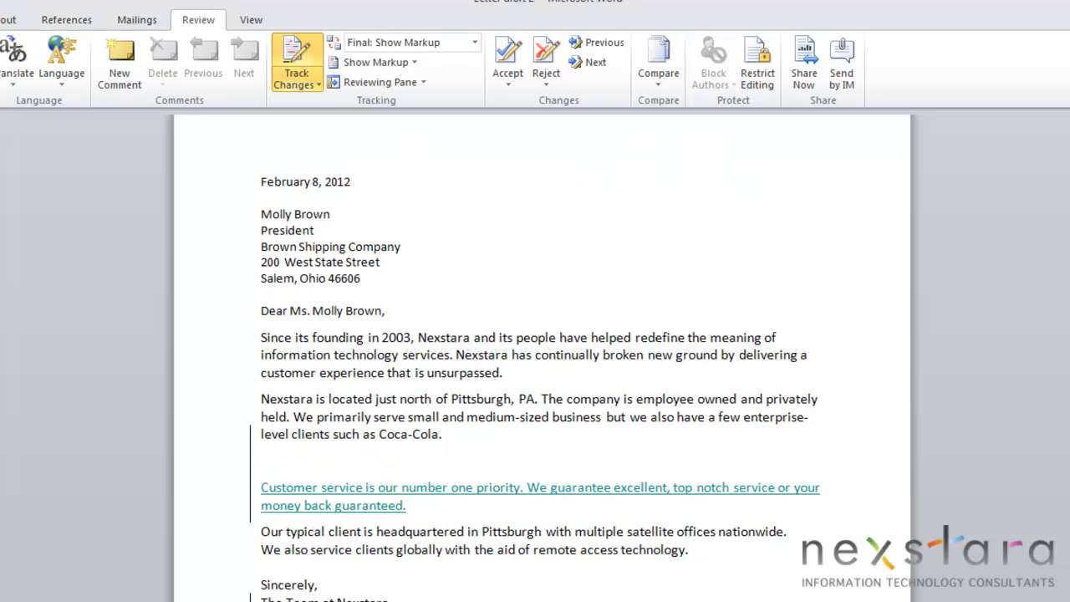
- View the letter draft side by side with Letter 2 and close the Reviewing Pane
{"action": "left_click", "coordinate": [251, 20]}
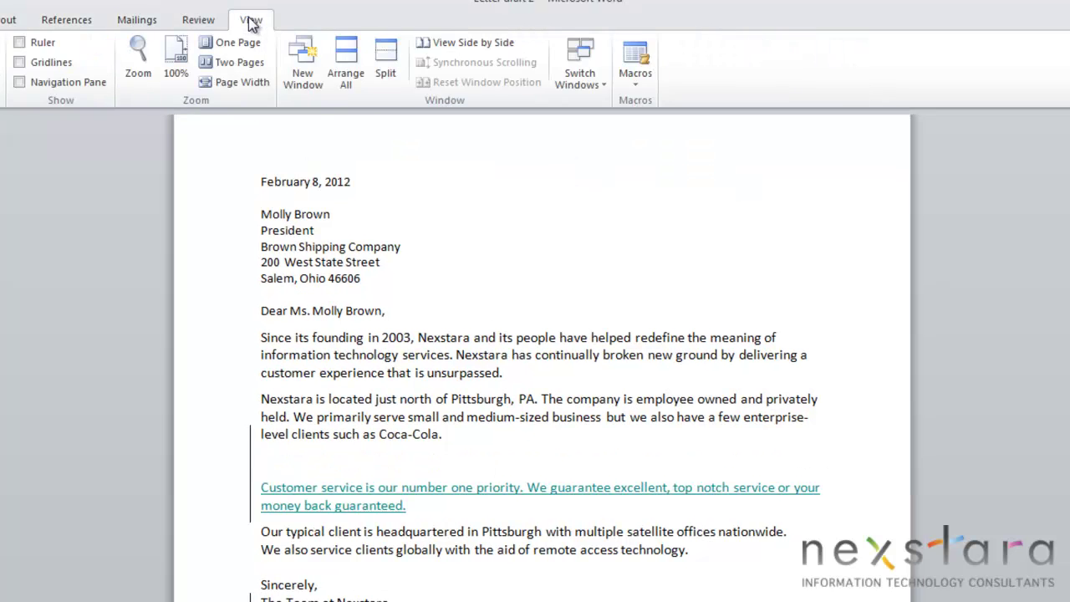
{"action": "left_click", "coordinate": [466, 43]}
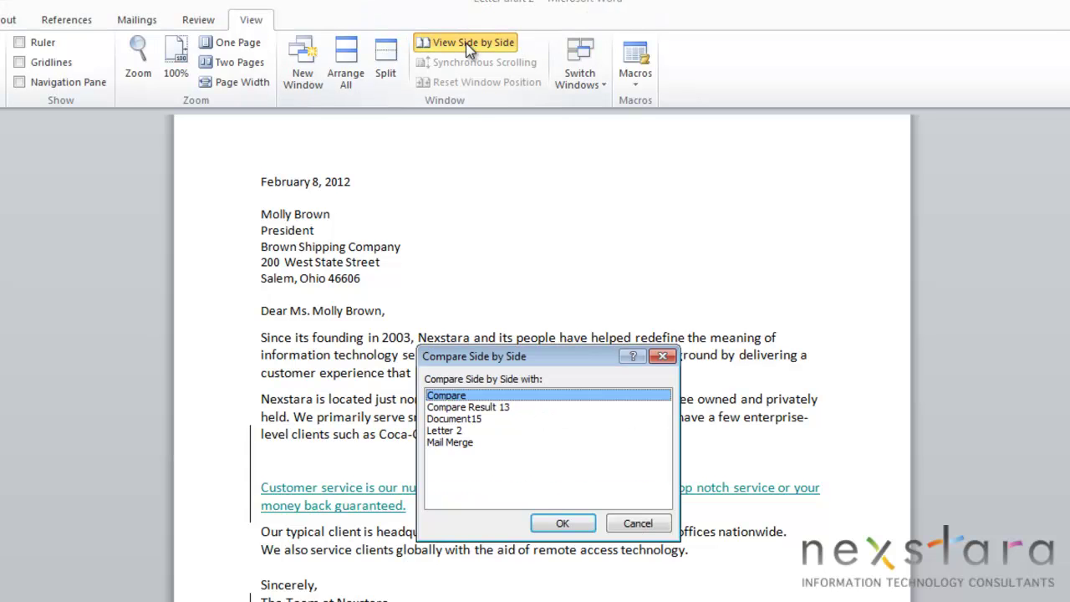
{"action": "left_click", "coordinate": [451, 430]}
{"action": "left_click", "coordinate": [568, 522]}
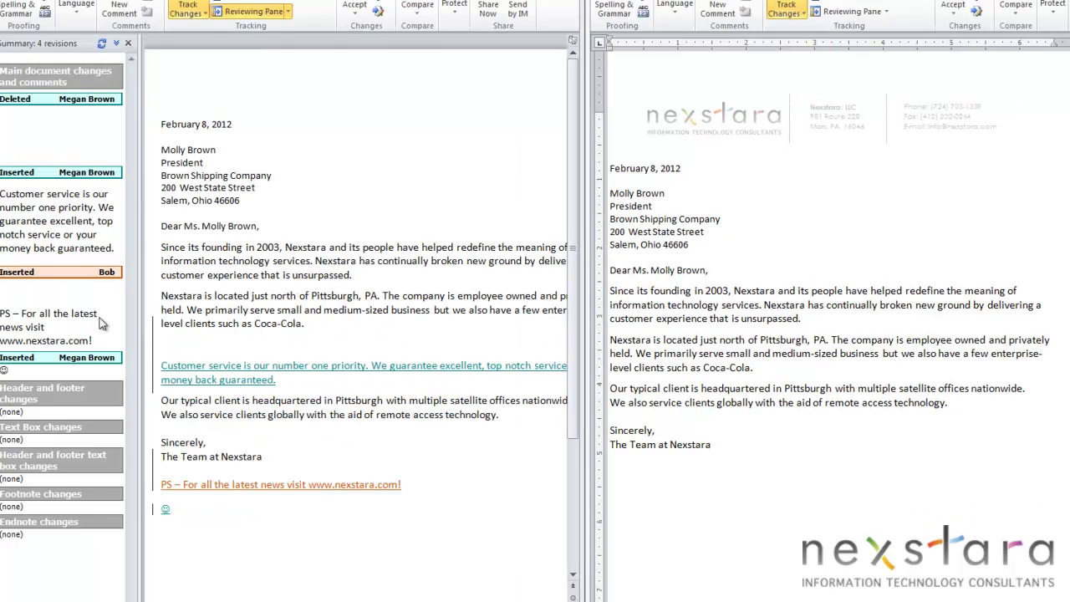
{"action": "left_click", "coordinate": [127, 44]}
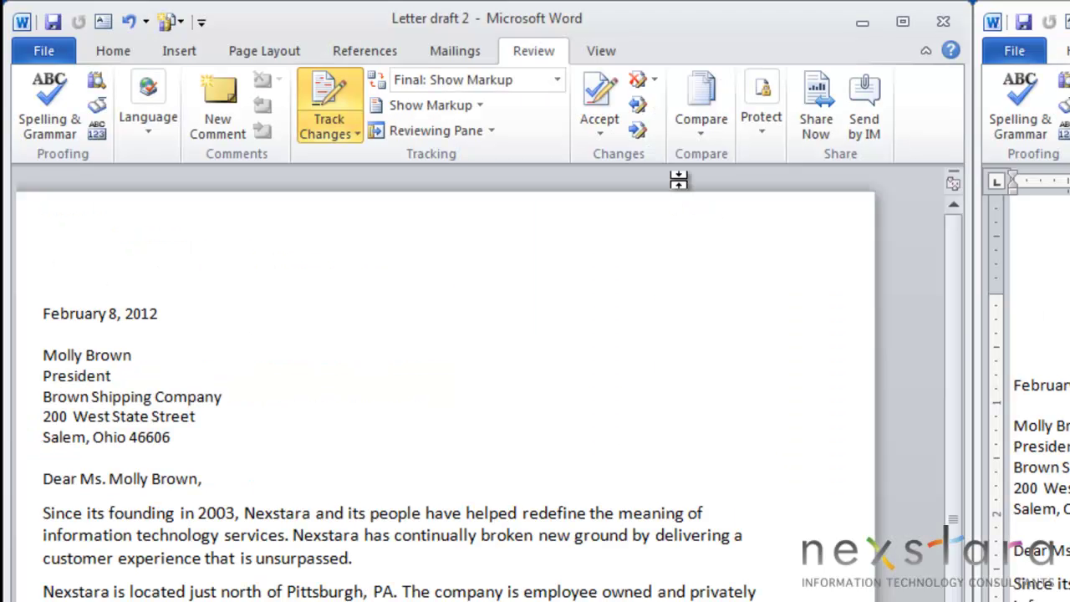
- Compare Letter 2 (original) with Letter draft 2 (revised), labelling changes with the reviewer's name
{"action": "left_click", "coordinate": [703, 105]}
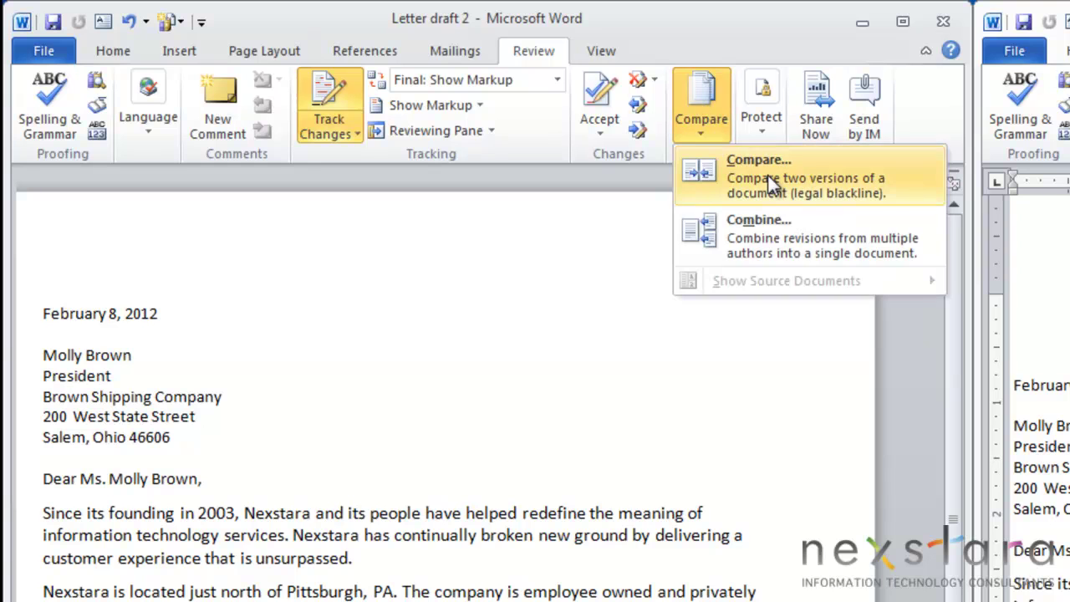
{"action": "left_click", "coordinate": [768, 175]}
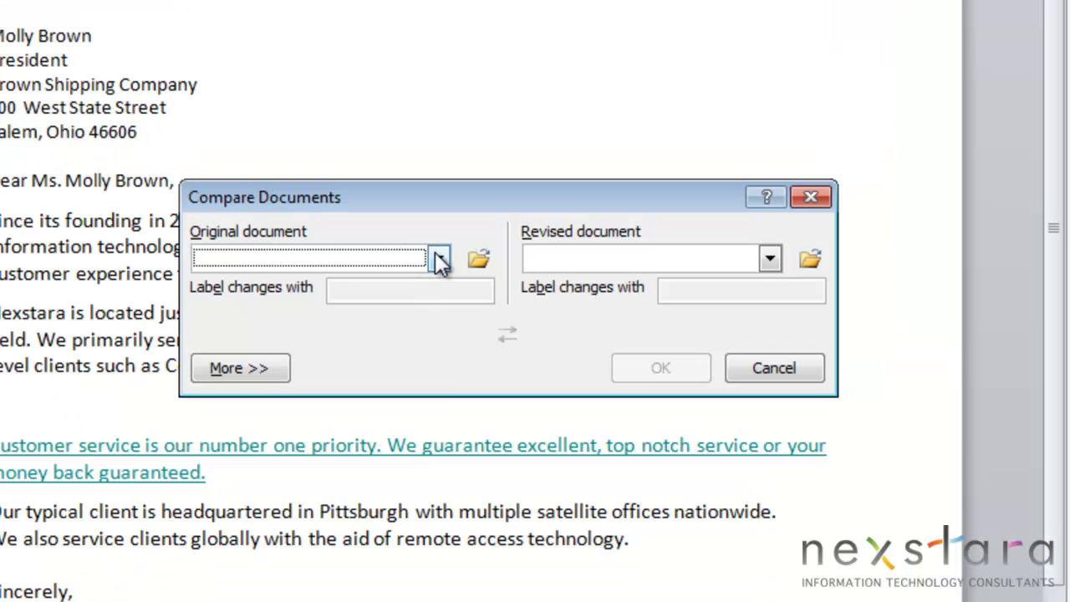
{"action": "left_click", "coordinate": [439, 261]}
{"action": "scroll", "coordinate": [413, 302], "scroll_direction": "down", "scroll_amount": 2}
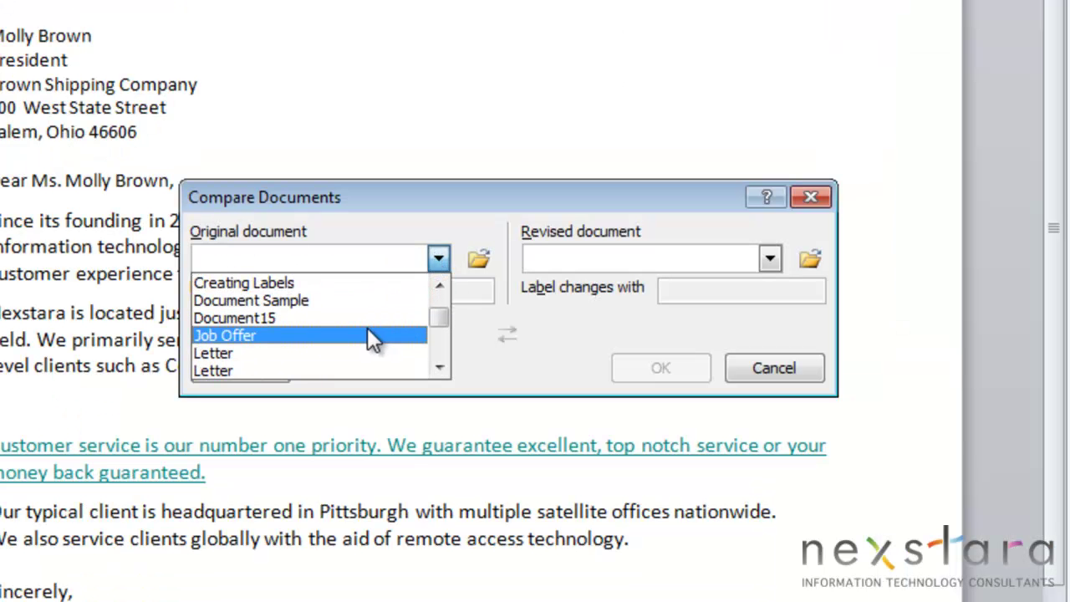
{"action": "scroll", "coordinate": [367, 326], "scroll_direction": "down", "scroll_amount": 2}
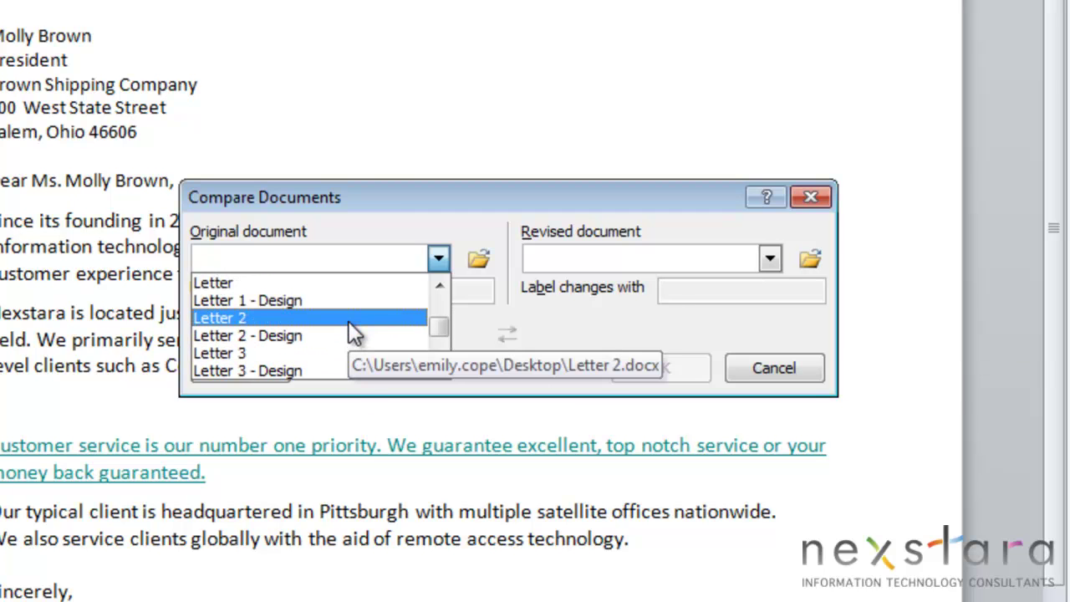
{"action": "left_click", "coordinate": [349, 323]}
{"action": "left_click", "coordinate": [769, 259]}
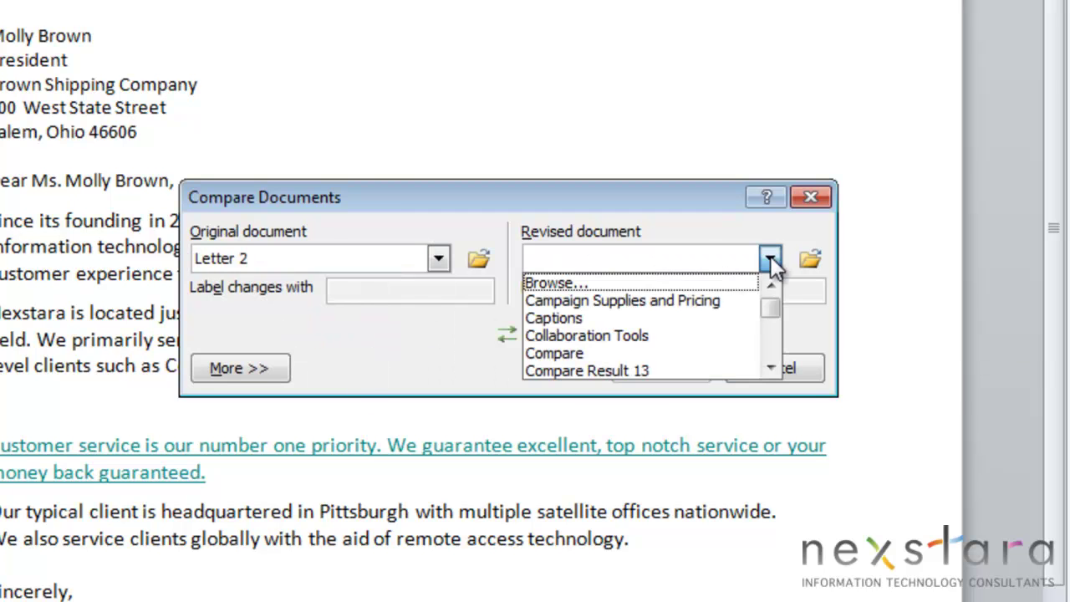
{"action": "scroll", "coordinate": [738, 318], "scroll_direction": "down", "scroll_amount": 4}
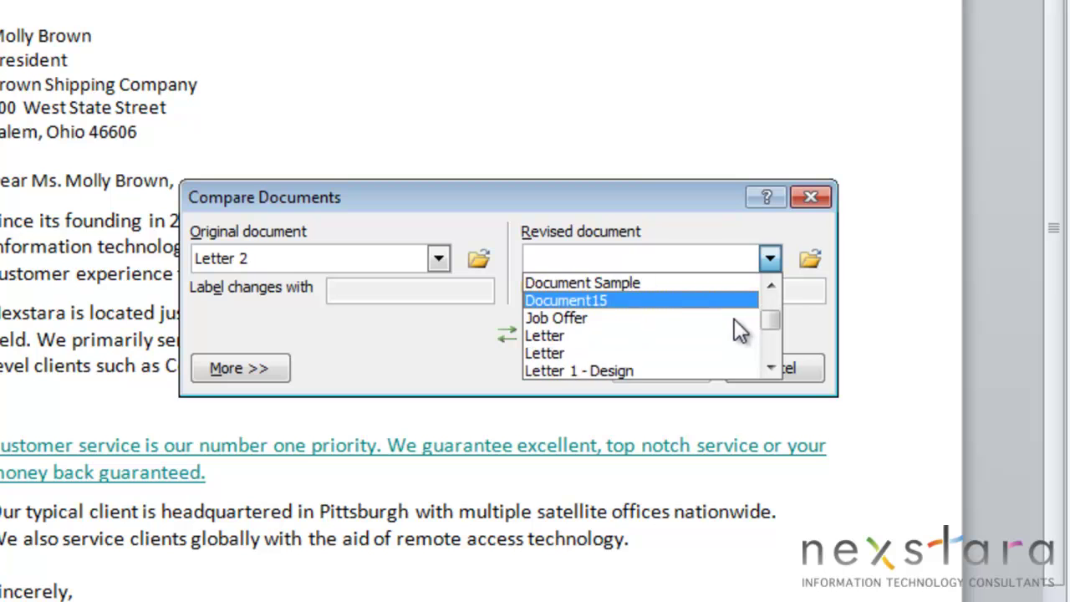
{"action": "scroll", "coordinate": [738, 331], "scroll_direction": "down", "scroll_amount": 2}
{"action": "left_click", "coordinate": [665, 297]}
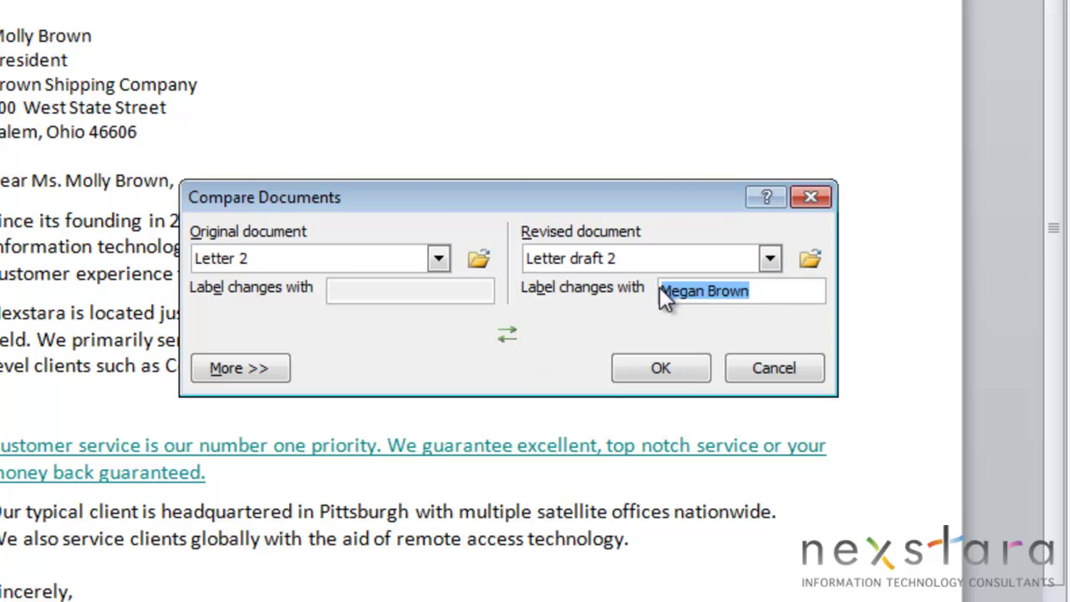
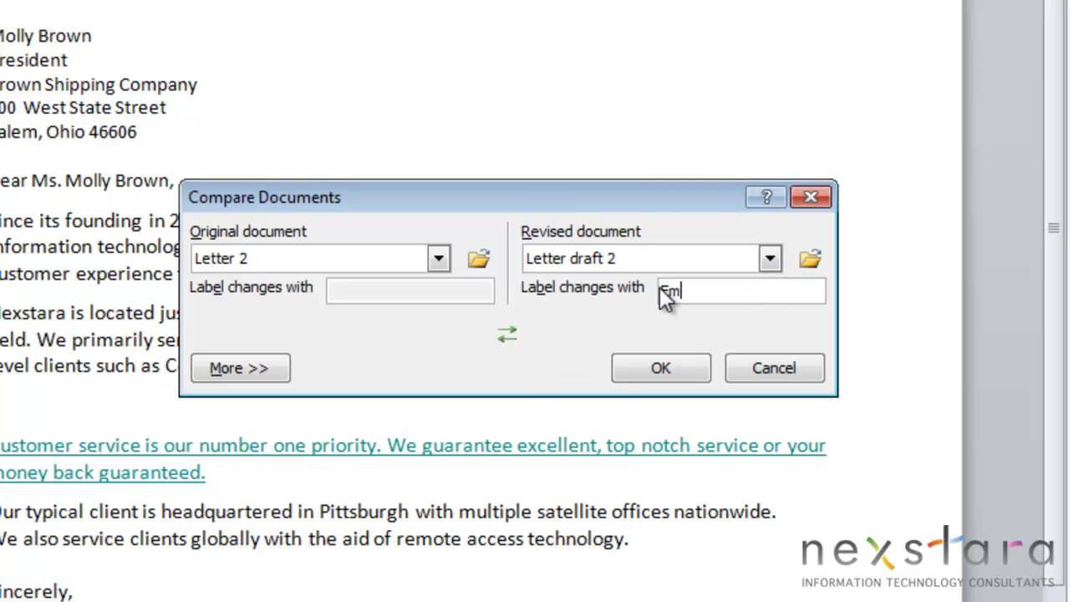
{"action": "left_click", "coordinate": [662, 366]}
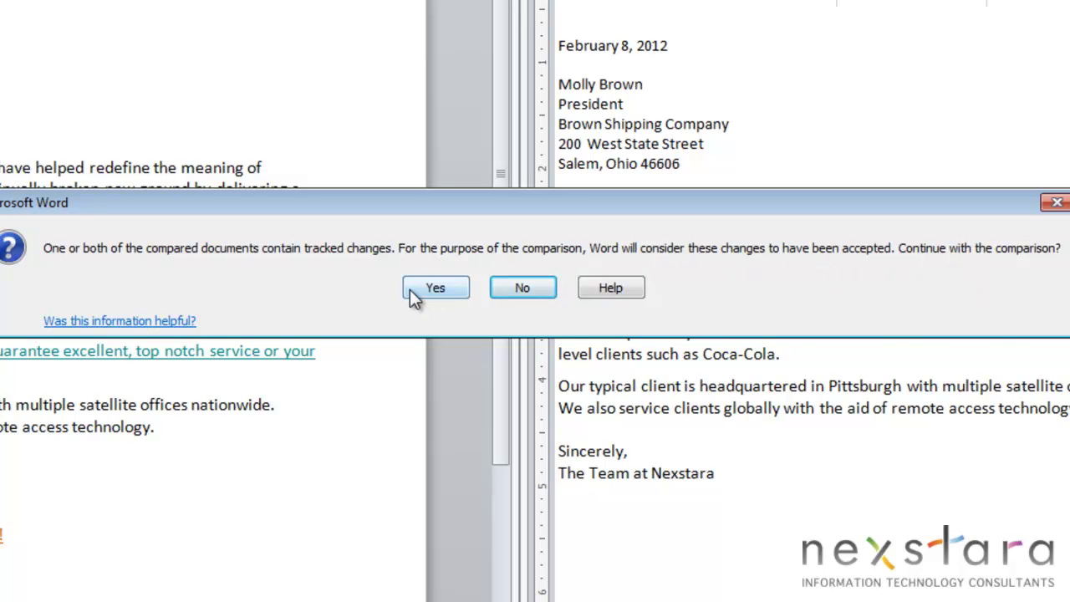
- Accept existing tracked changes and continue to show the comparison result
{"action": "left_click", "coordinate": [433, 288]}
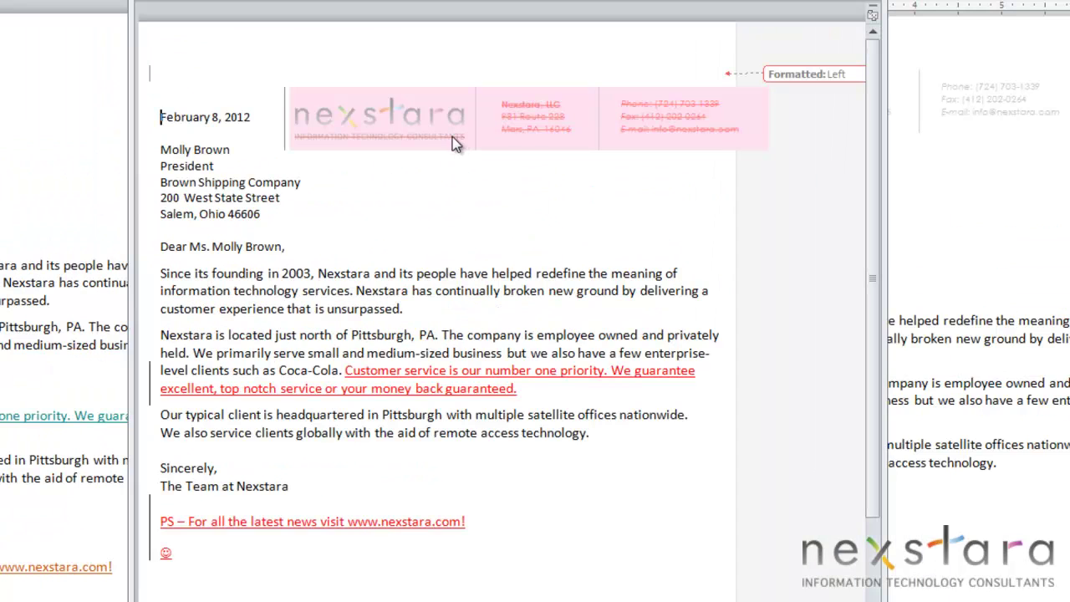
{"action": "mouse_move", "coordinate": [450, 385]}
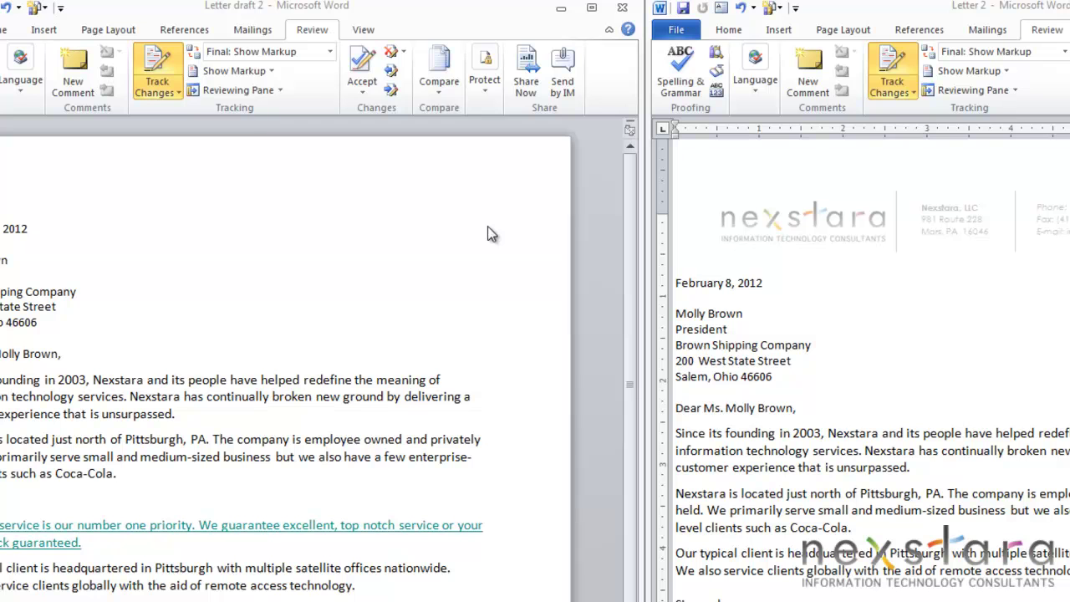
- Combine Letter 2 as original with Letter draft 2 as revised into one document
{"action": "left_click", "coordinate": [435, 64]}
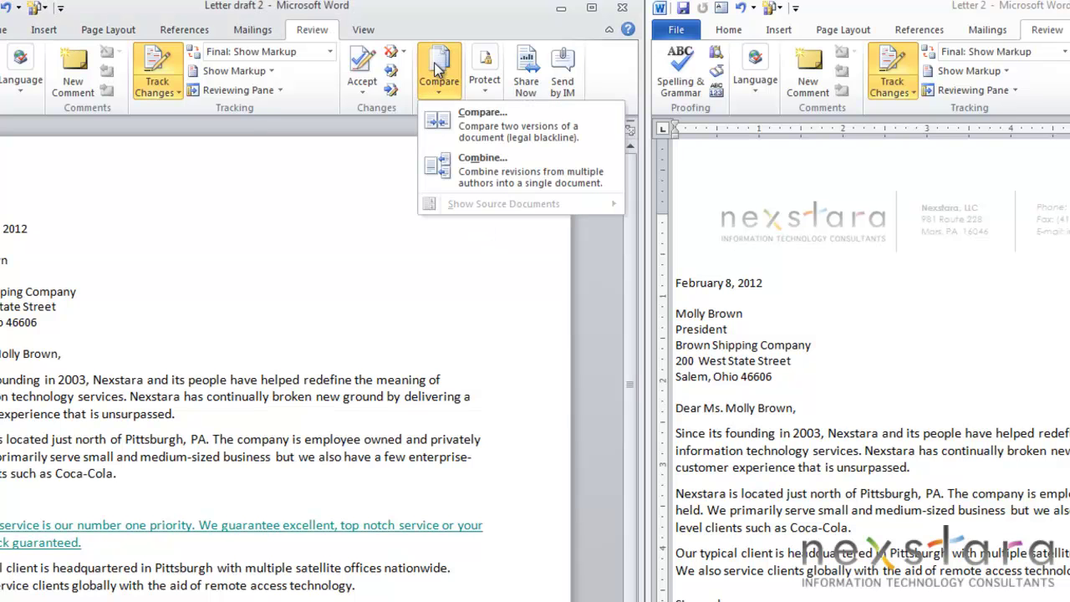
{"action": "left_click", "coordinate": [478, 166]}
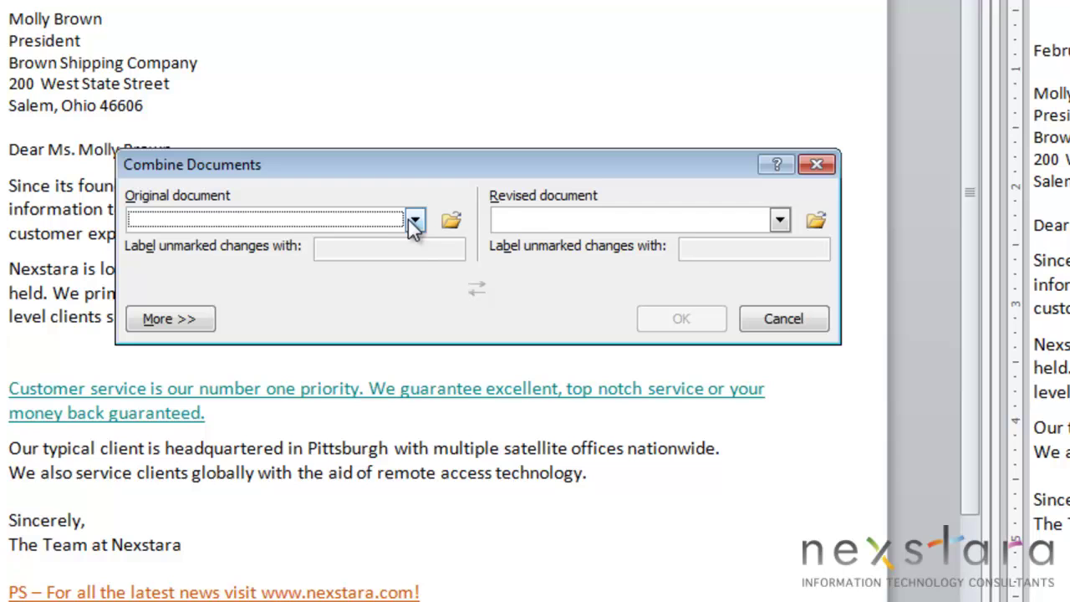
{"action": "left_click", "coordinate": [415, 220]}
{"action": "left_click", "coordinate": [779, 219]}
{"action": "scroll", "coordinate": [687, 281], "scroll_direction": "down", "scroll_amount": 1}
{"action": "left_click", "coordinate": [687, 276]}
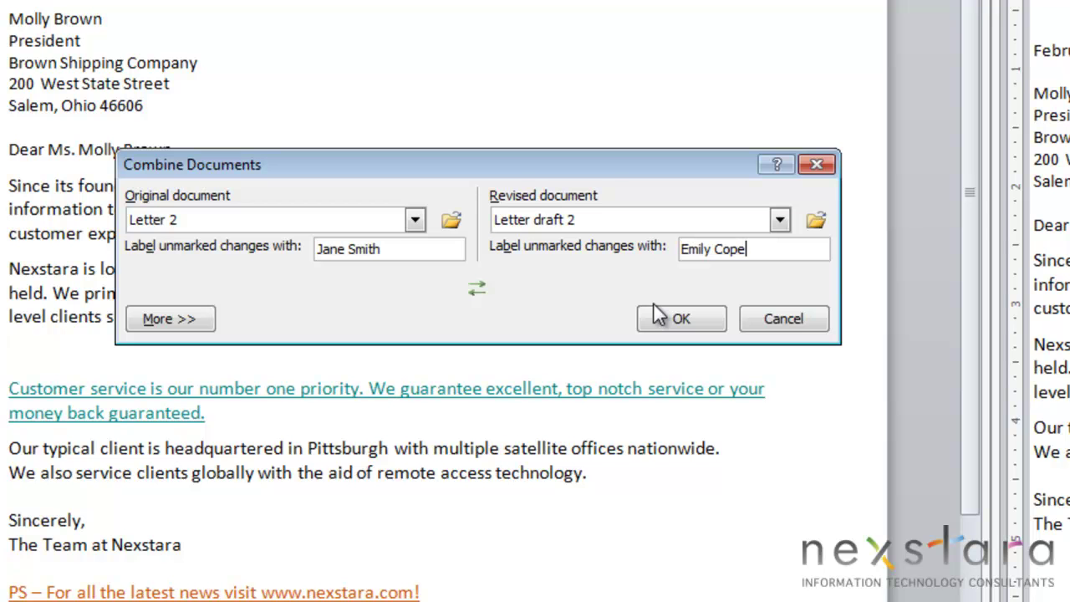
{"action": "left_click", "coordinate": [679, 322]}
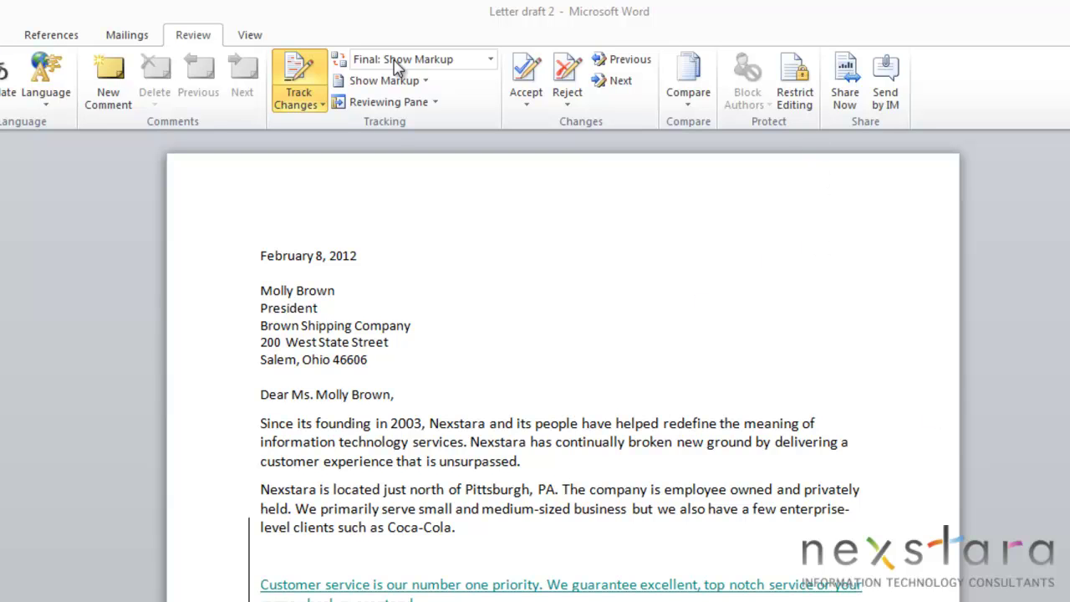
- Restrict editing to Tracked changes only and begin enforcing protection
{"action": "left_click", "coordinate": [792, 82]}
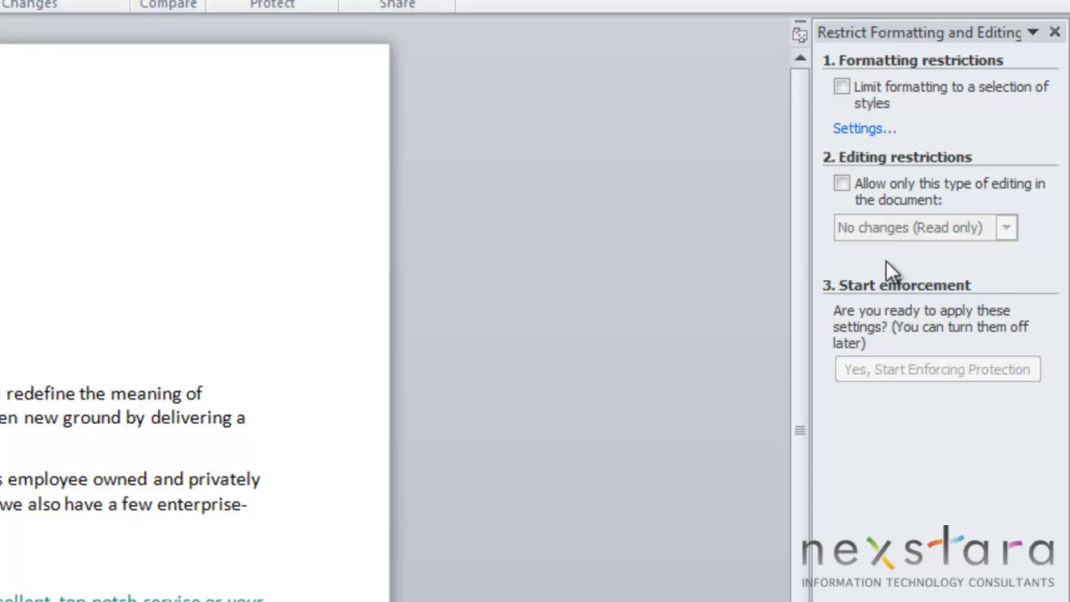
{"action": "left_click", "coordinate": [841, 184]}
{"action": "left_click", "coordinate": [1005, 227]}
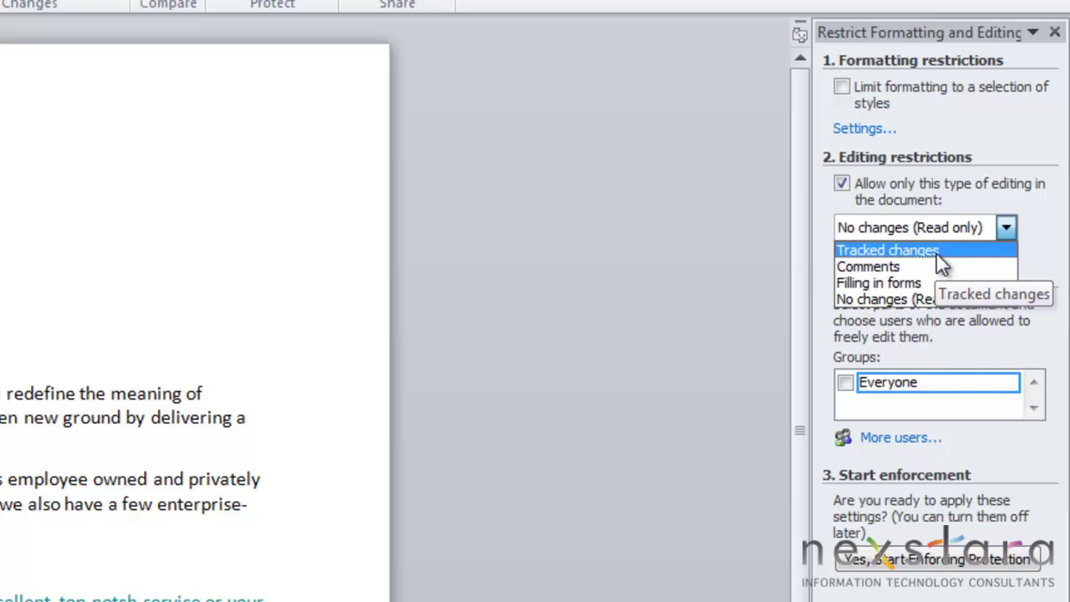
{"action": "left_click", "coordinate": [934, 254]}
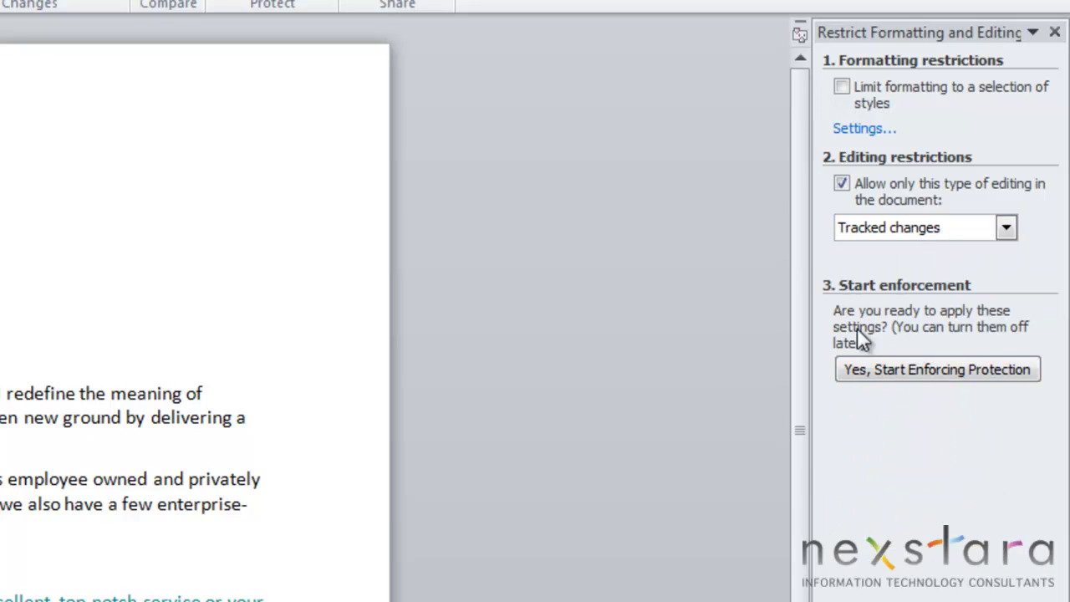
{"action": "left_click", "coordinate": [936, 370]}
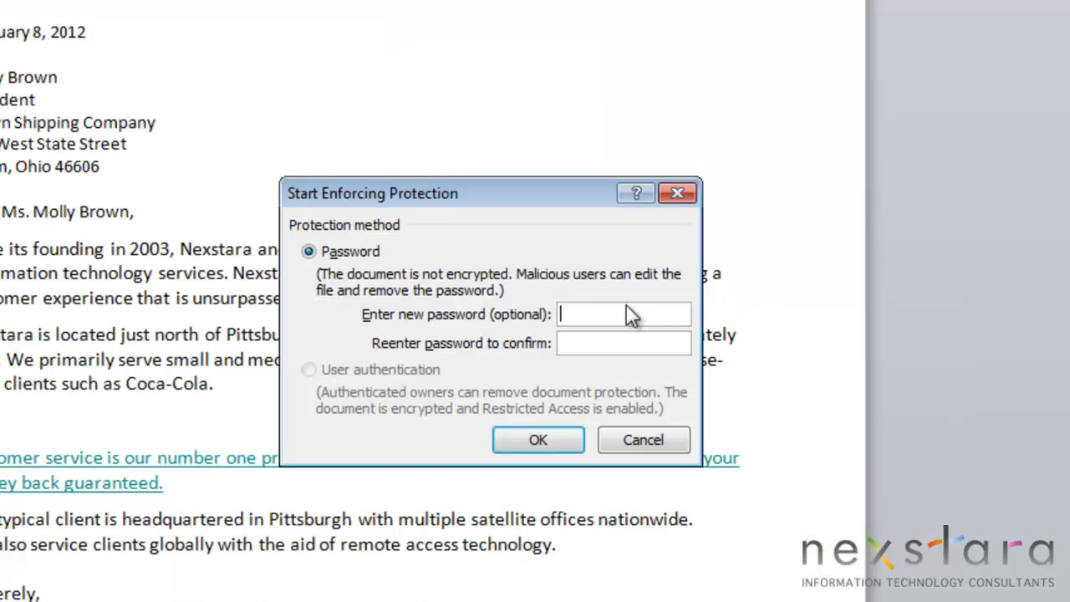
- Enter and confirm the protection password, then apply the enforcement
{"action": "type", "text": "password"}
{"action": "key", "text": "Tab"}
{"action": "type", "text": "password"}
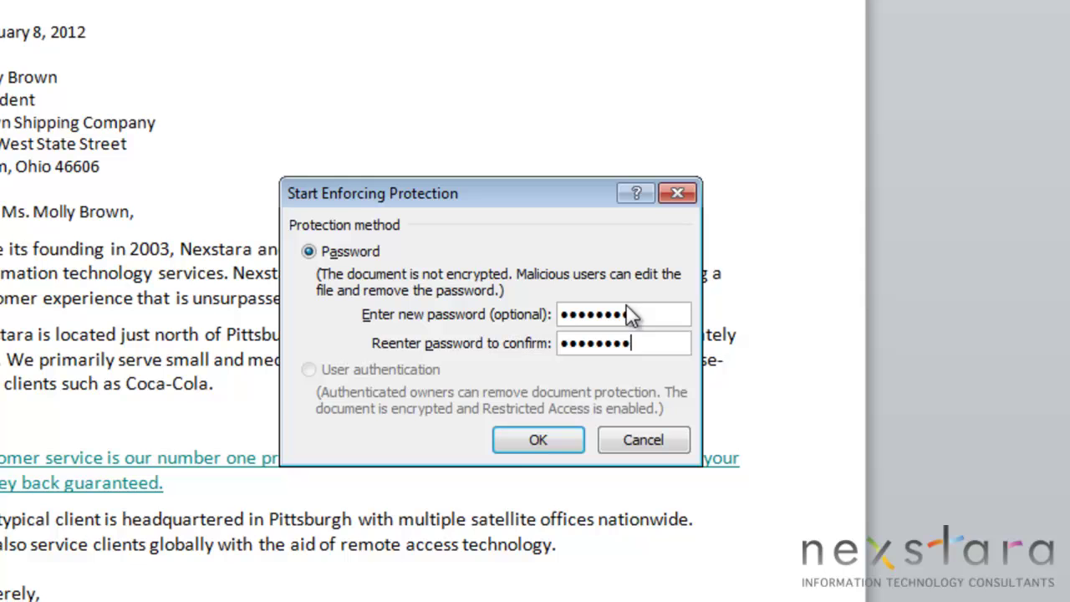
{"action": "left_click", "coordinate": [537, 443]}
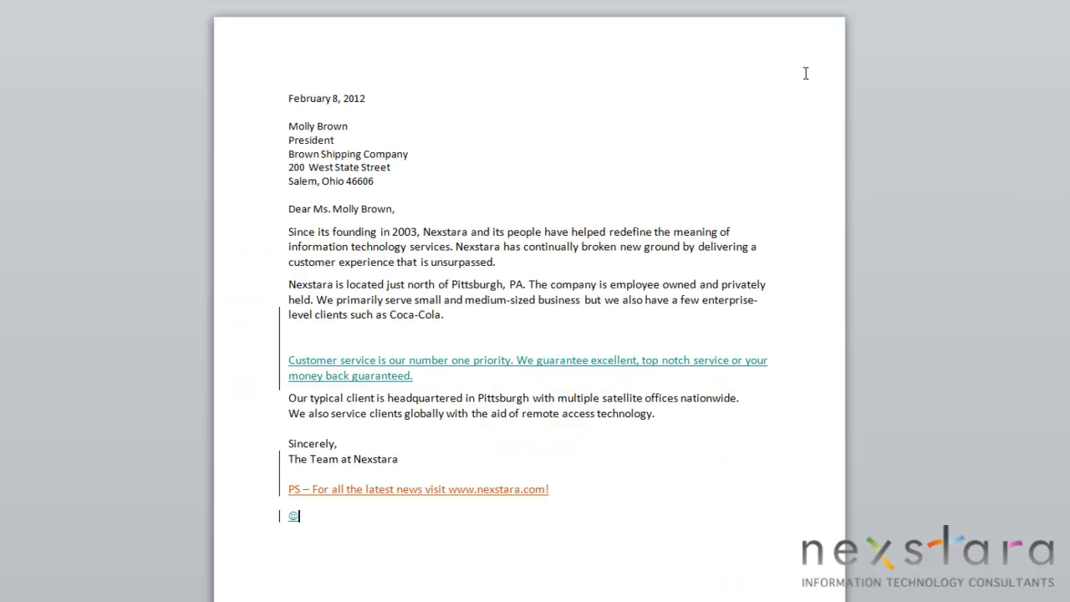